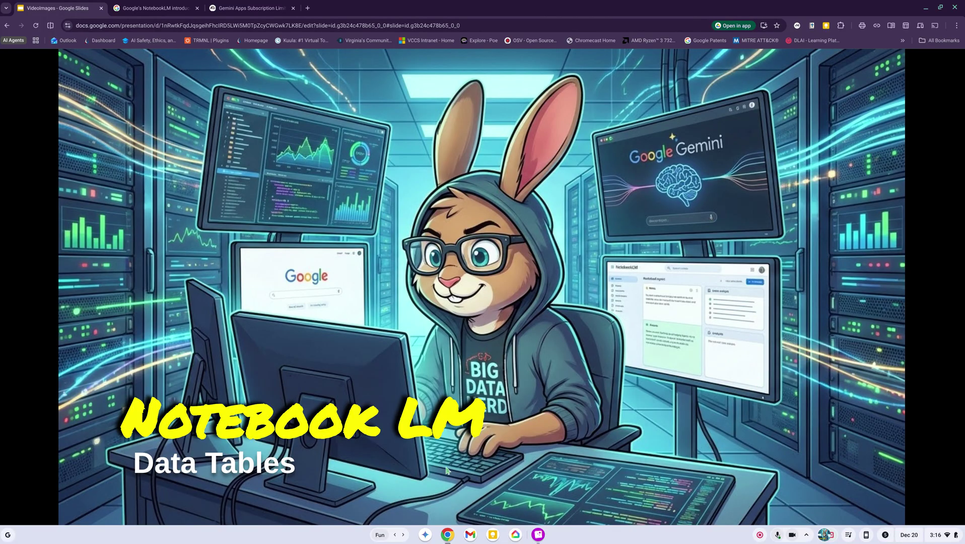
# Step: Switch from the Slides title slide to the Keyword blog post announcing NotebookLM Data Tables
pyautogui.click(149, 11)
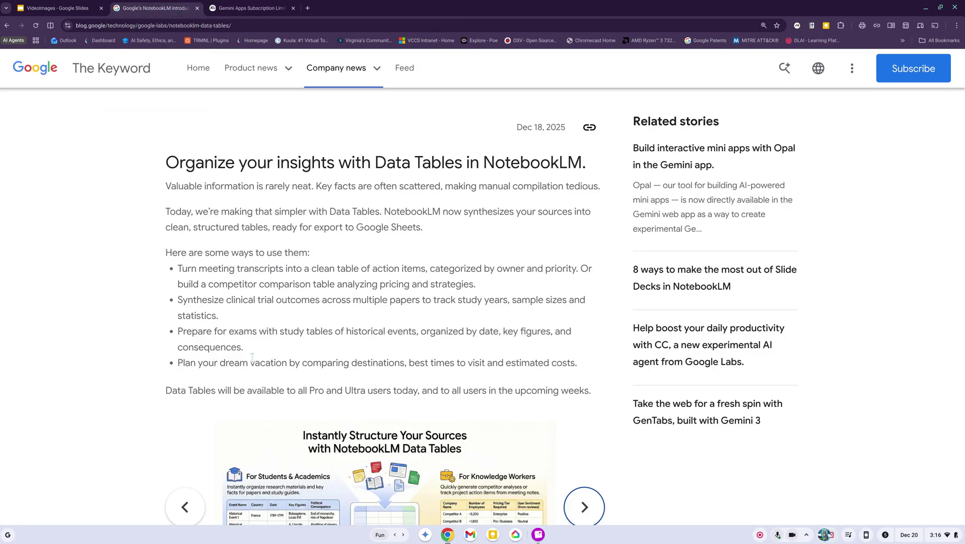
pyautogui.scroll(-1, 207, 358)
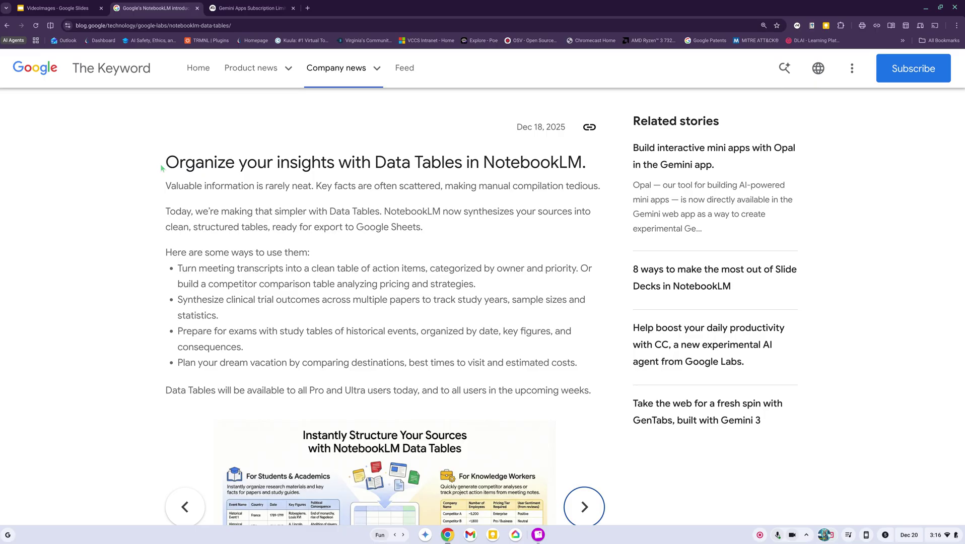
pyautogui.scroll(-1, 161, 168)
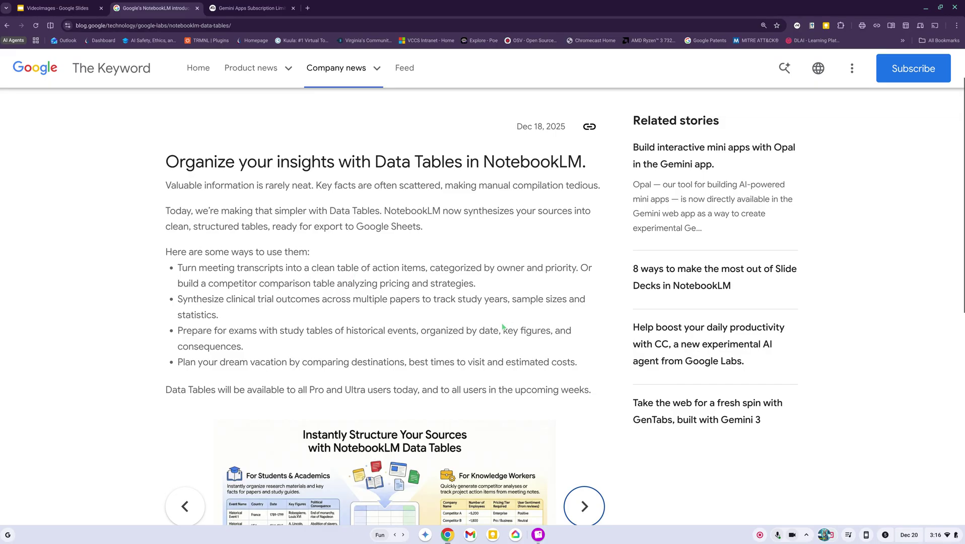
pyautogui.scroll(-1, 150, 295)
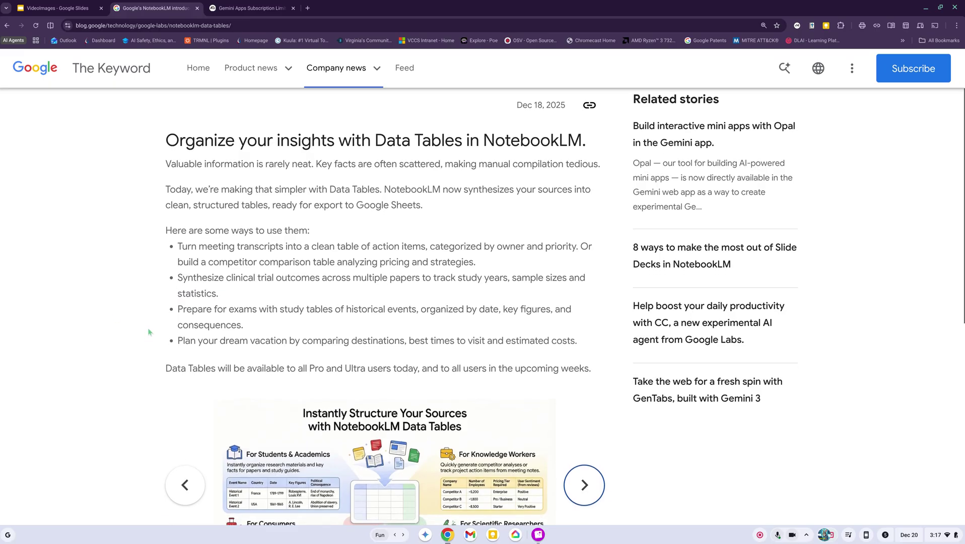
pyautogui.scroll(-1, 148, 330)
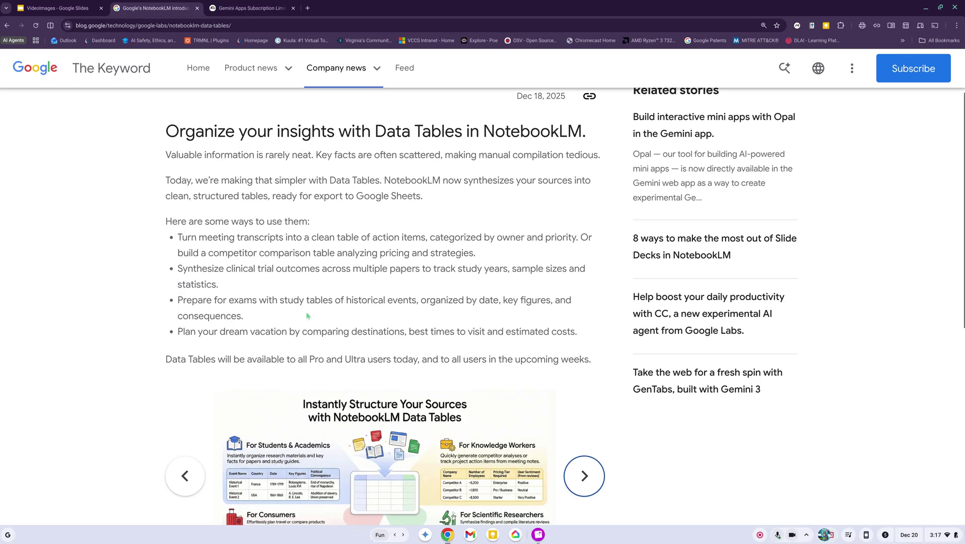
pyautogui.scroll(1, 309, 316)
pyautogui.scroll(-1, 144, 337)
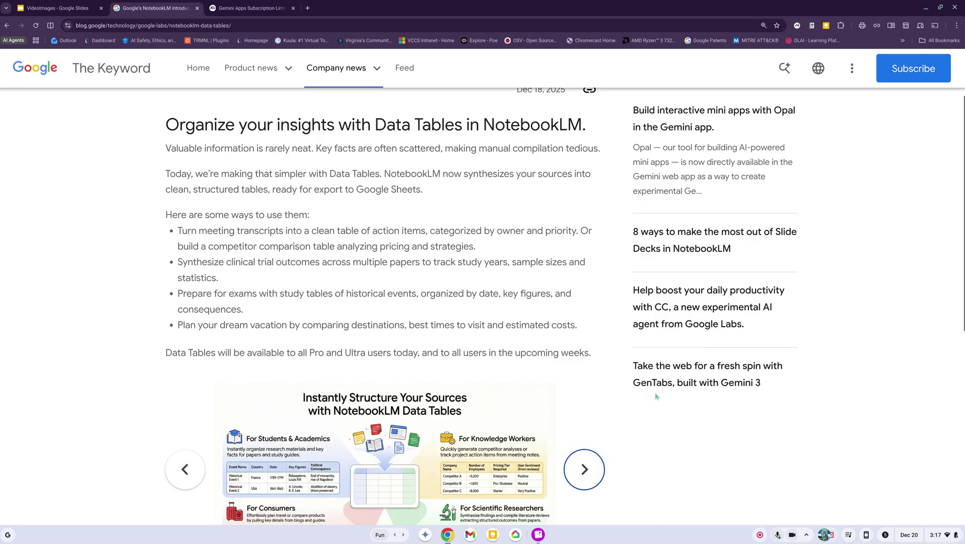
pyautogui.scroll(-1, 639, 398)
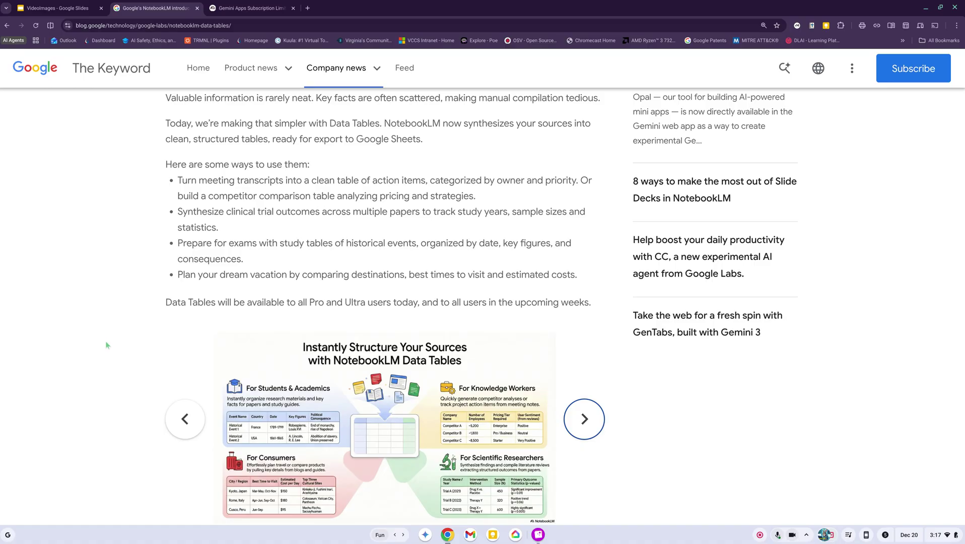
pyautogui.scroll(-1, 90, 142)
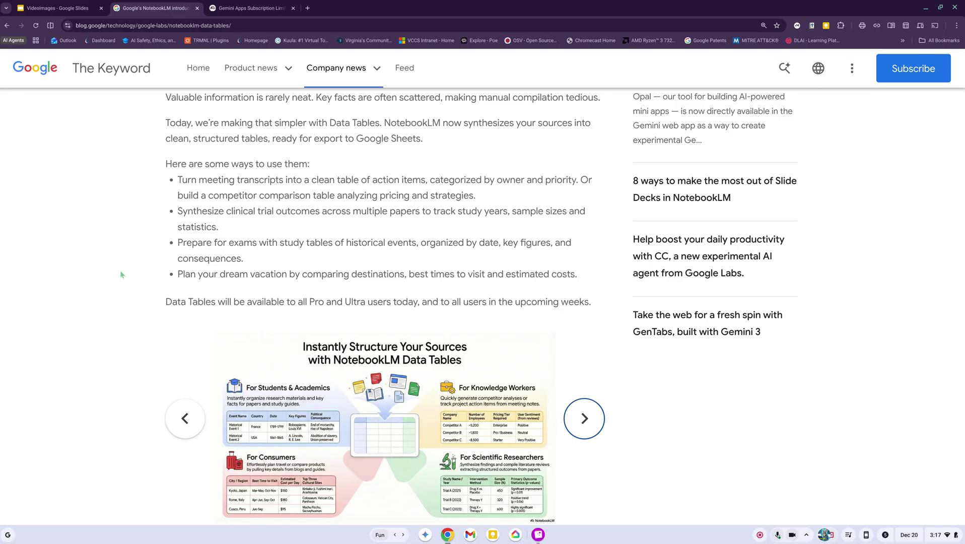
# Step: In the Gemini Apps Subscription Limits and Features notebook, generate a data table from all 38 sources
pyautogui.click(249, 12)
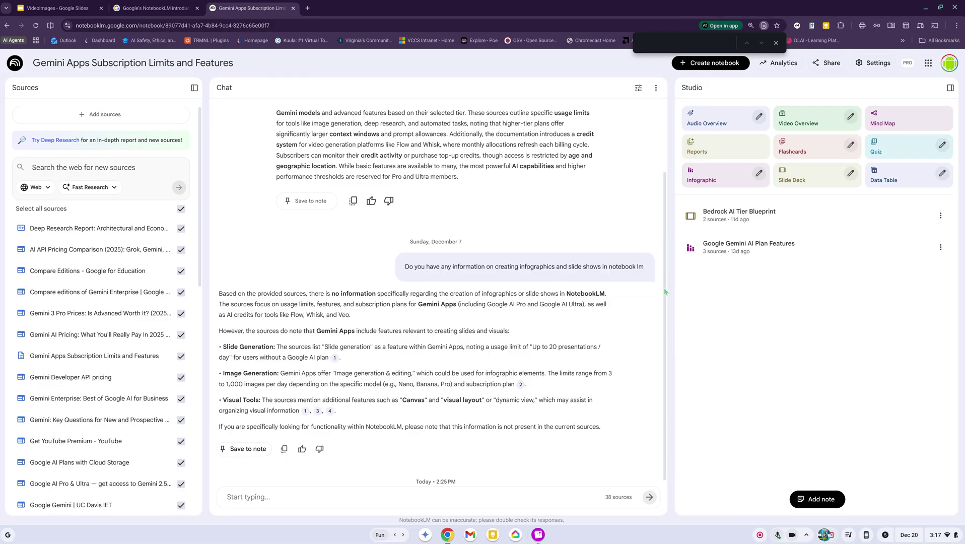
pyautogui.scroll(2, 664, 287)
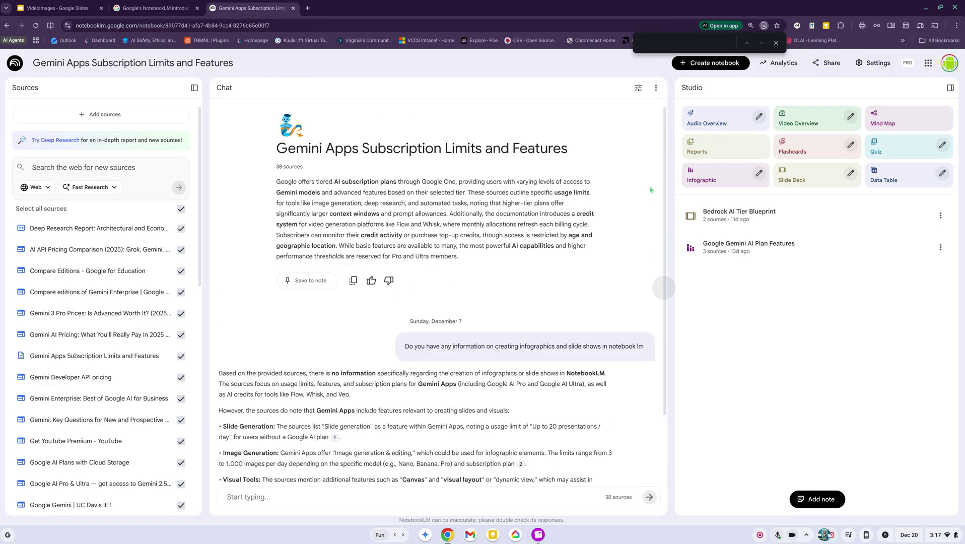
pyautogui.click(879, 179)
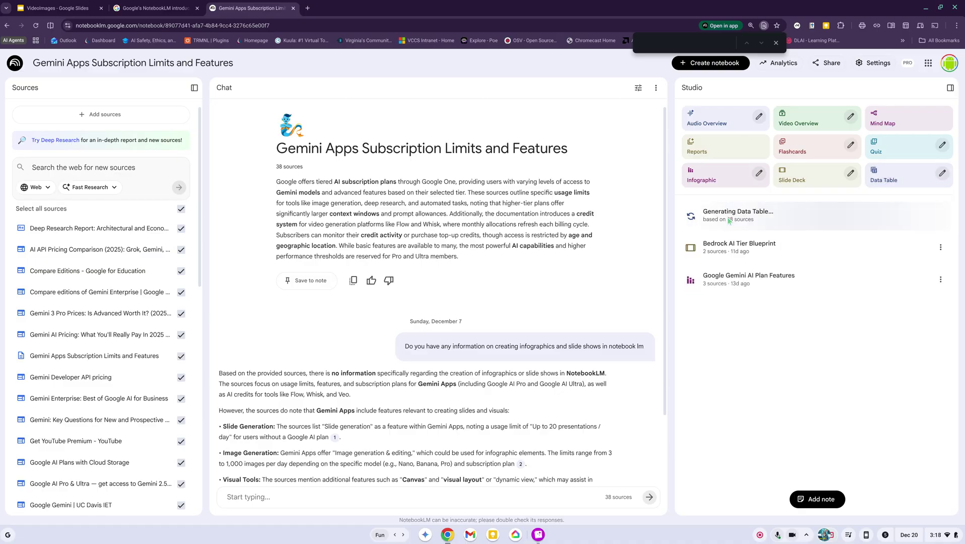
pyautogui.click(942, 174)
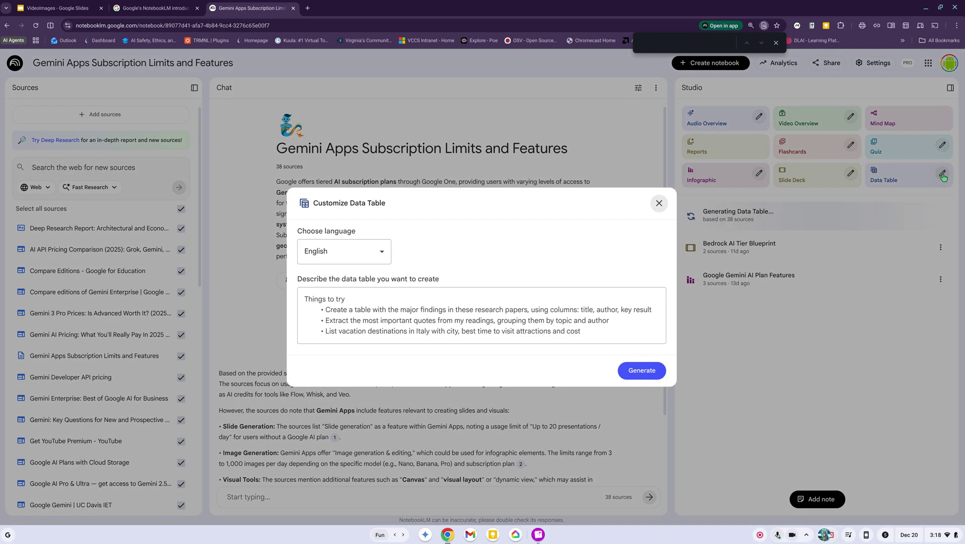
# Step: Paste a plain-text description requesting a per-tier consumer usage-limits checklist and generate the custom table
pyautogui.rightClick(347, 303)
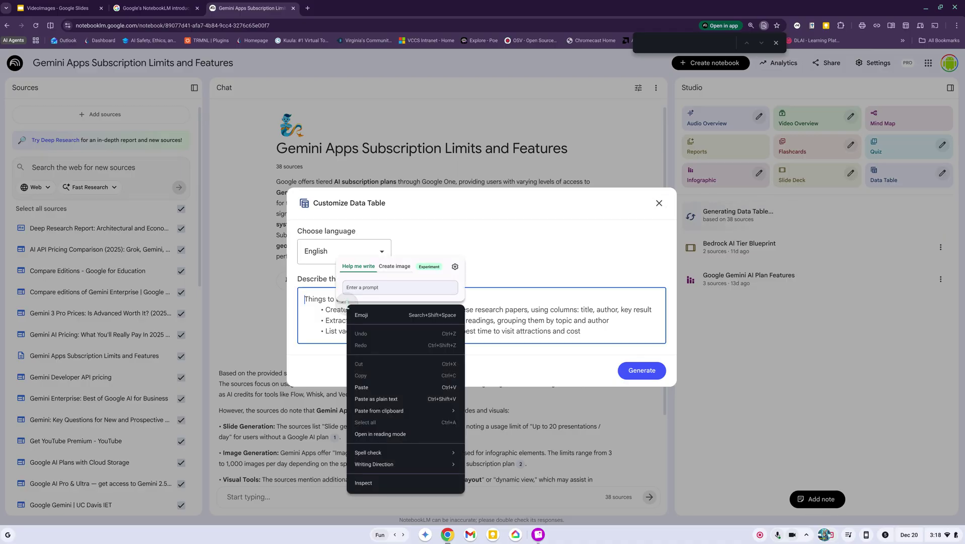
pyautogui.click(394, 398)
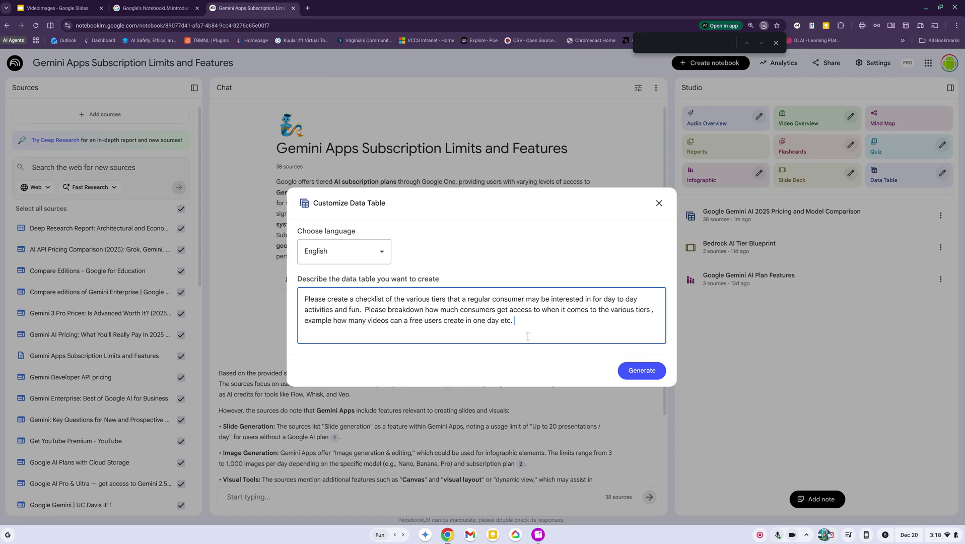
pyautogui.doubleClick(383, 299)
pyautogui.click(644, 372)
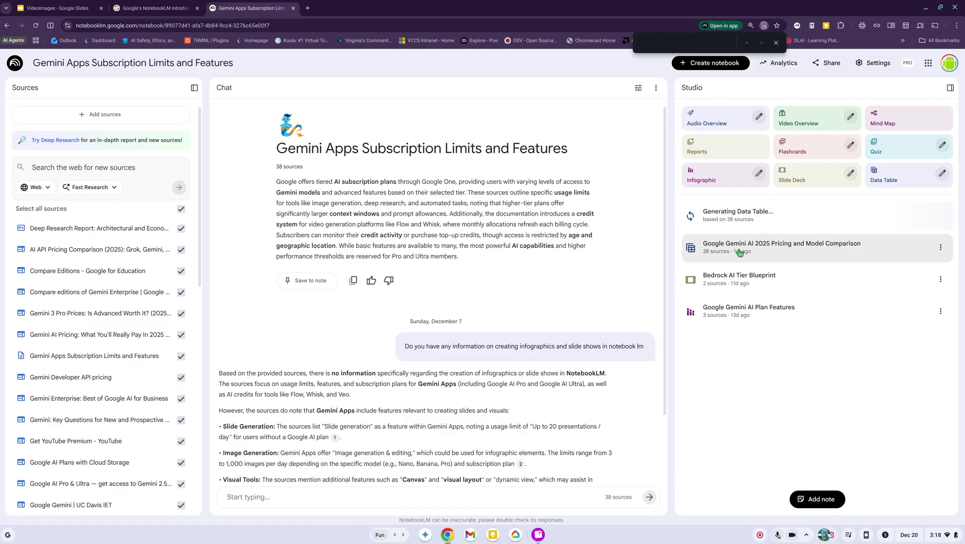
# Step: Open the Google Gemini AI 2025 Pricing and Model Comparison table full screen and scroll its rows
pyautogui.click(693, 253)
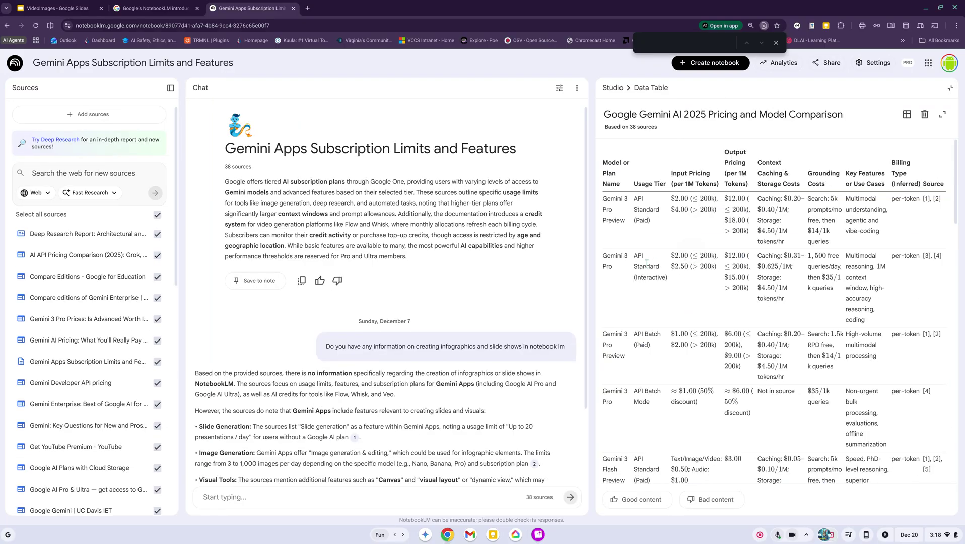
pyautogui.click(943, 116)
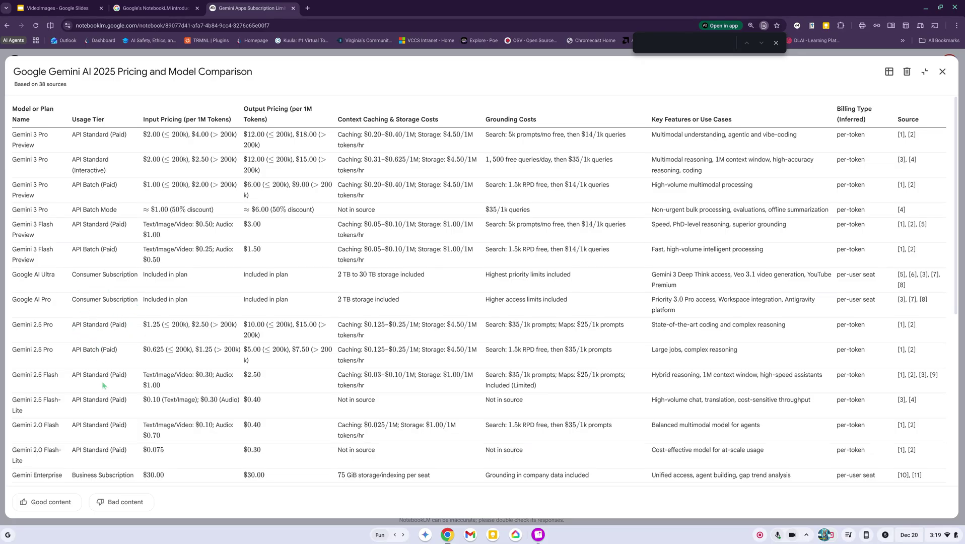
pyautogui.scroll(-3, 104, 386)
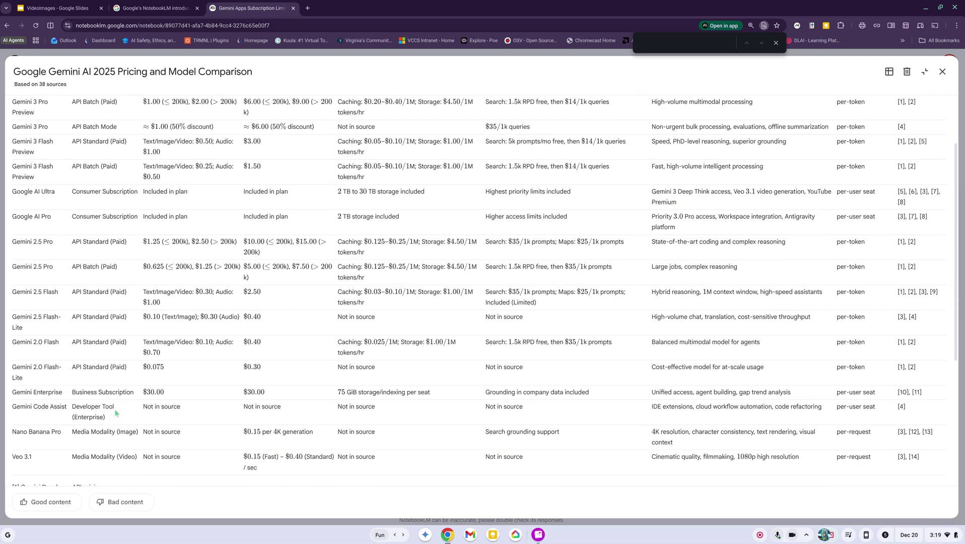
pyautogui.scroll(-1, 116, 416)
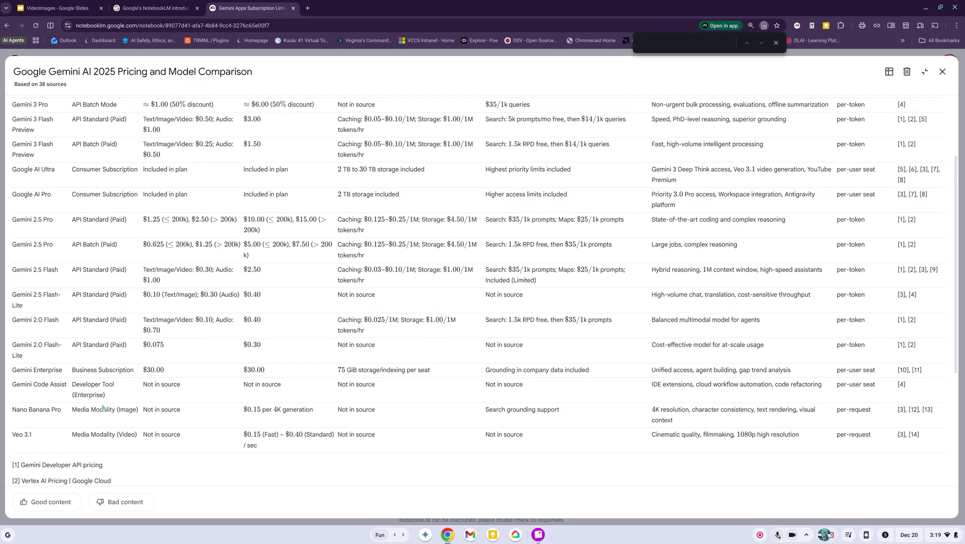
pyautogui.scroll(2, 131, 442)
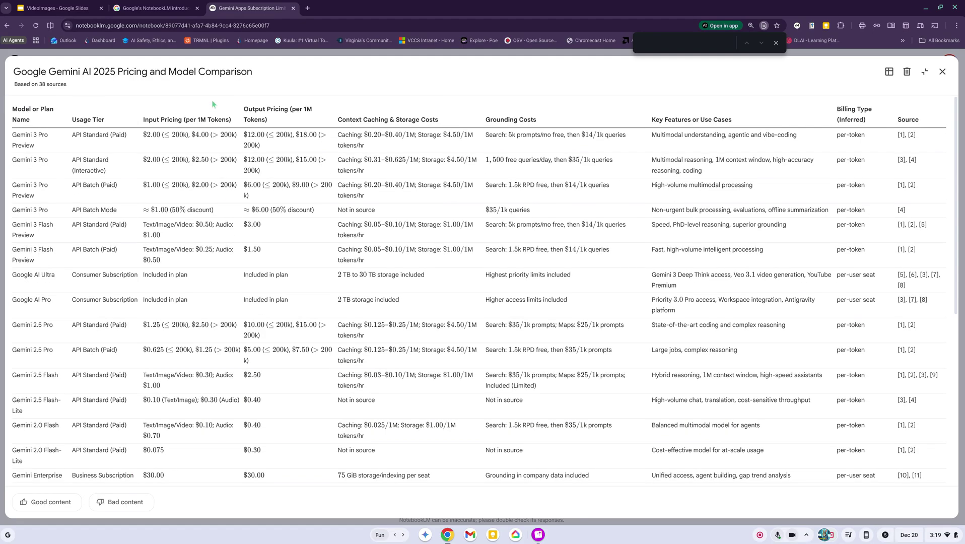
pyautogui.scroll(-6, 220, 300)
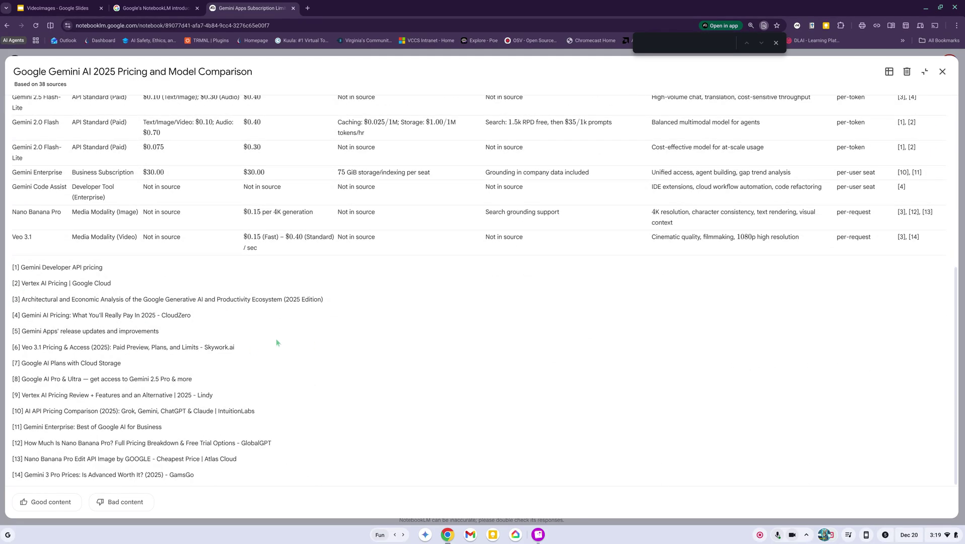
# Step: Highlight the Veo 3.1 source references and source [3]'s title, then close the table
pyautogui.moveTo(892, 241); pyautogui.dragTo(918, 240)
pyautogui.moveTo(22, 301); pyautogui.dragTo(324, 301)
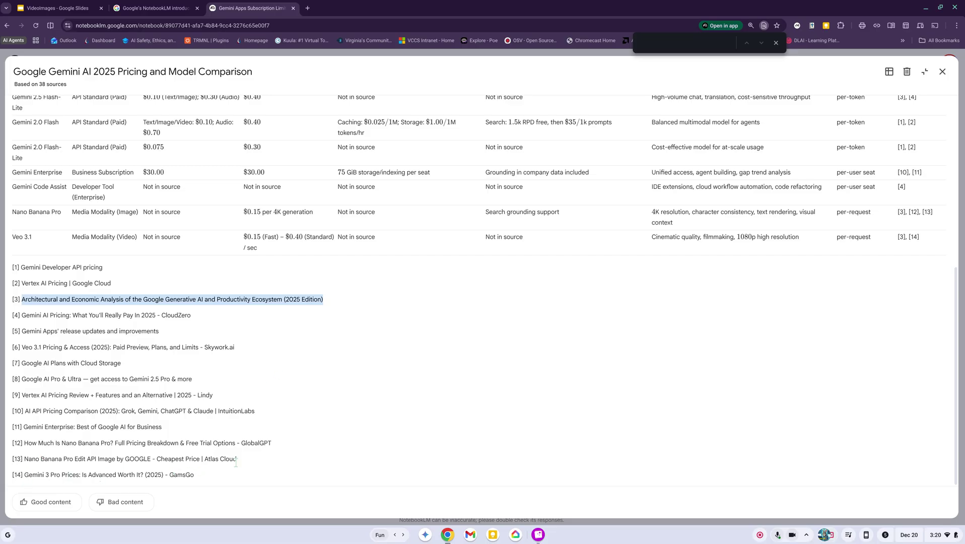
pyautogui.click(352, 409)
pyautogui.scroll(1, 627, 248)
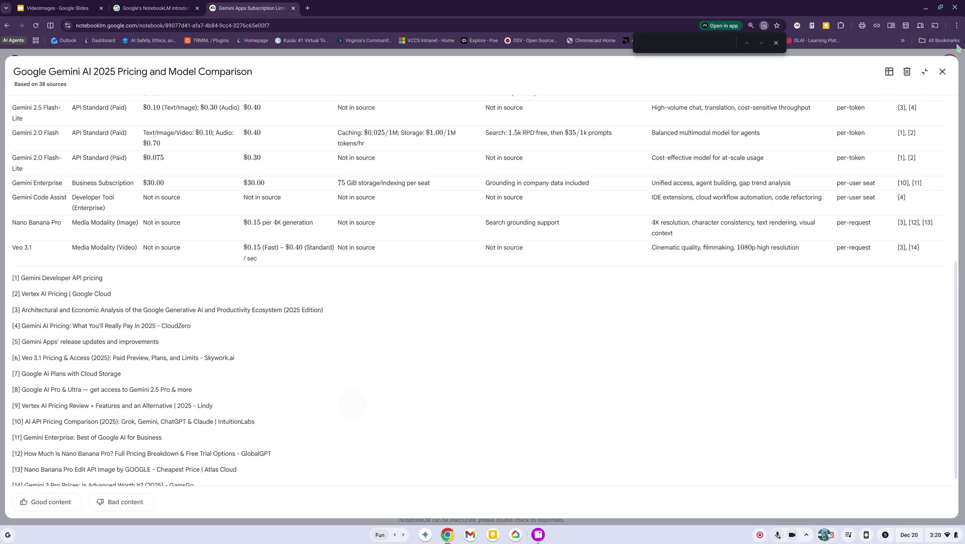
pyautogui.click(924, 75)
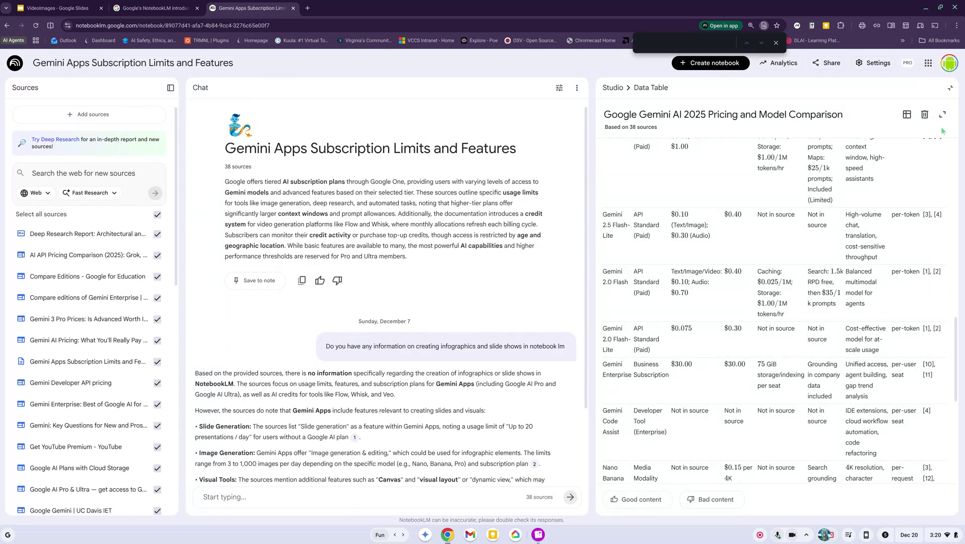
pyautogui.click(949, 88)
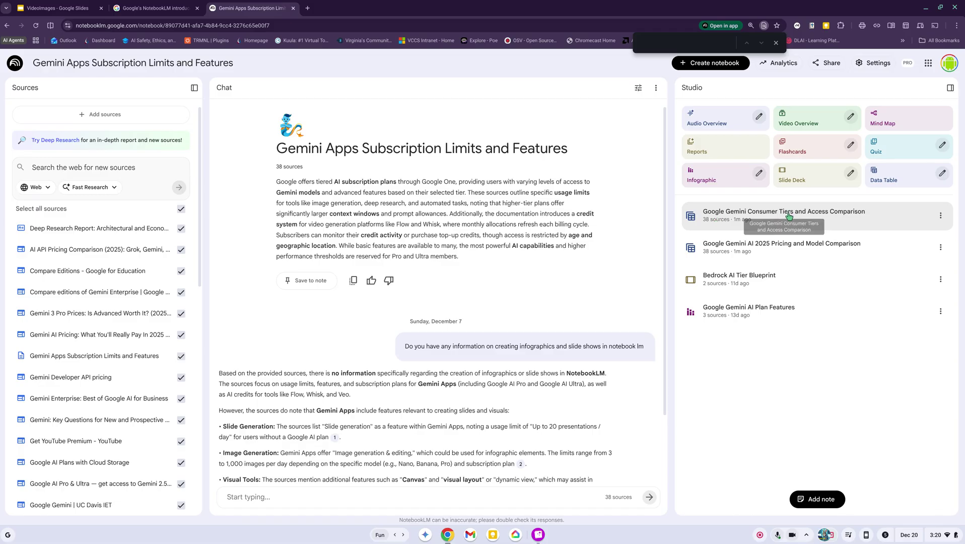
# Step: Open the Consumer Tiers and Access Comparison table and expand it to fill the window
pyautogui.click(694, 217)
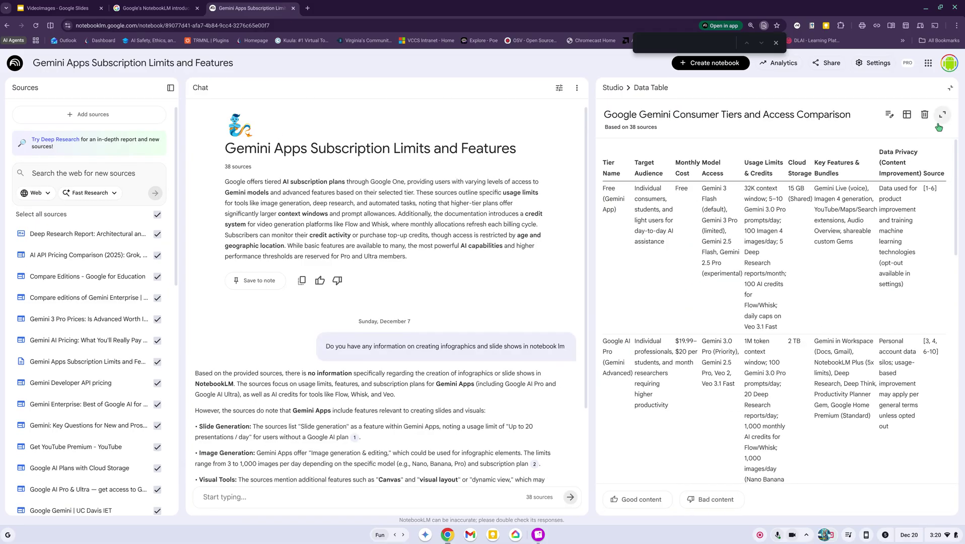
pyautogui.click(942, 116)
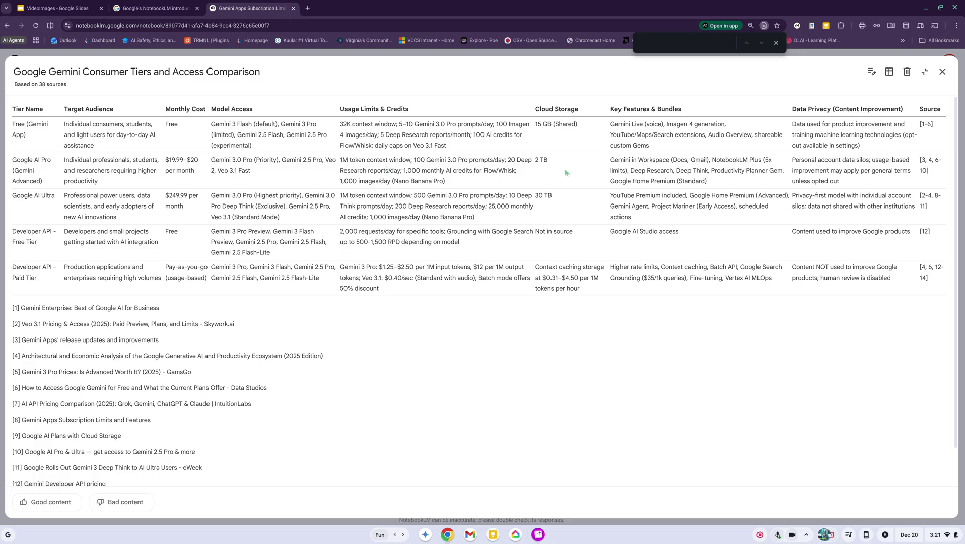
# Step: Highlight the Google AI Pro usage limits text and collapse the table viewer
pyautogui.click(343, 160)
pyautogui.moveTo(341, 160); pyautogui.dragTo(543, 188)
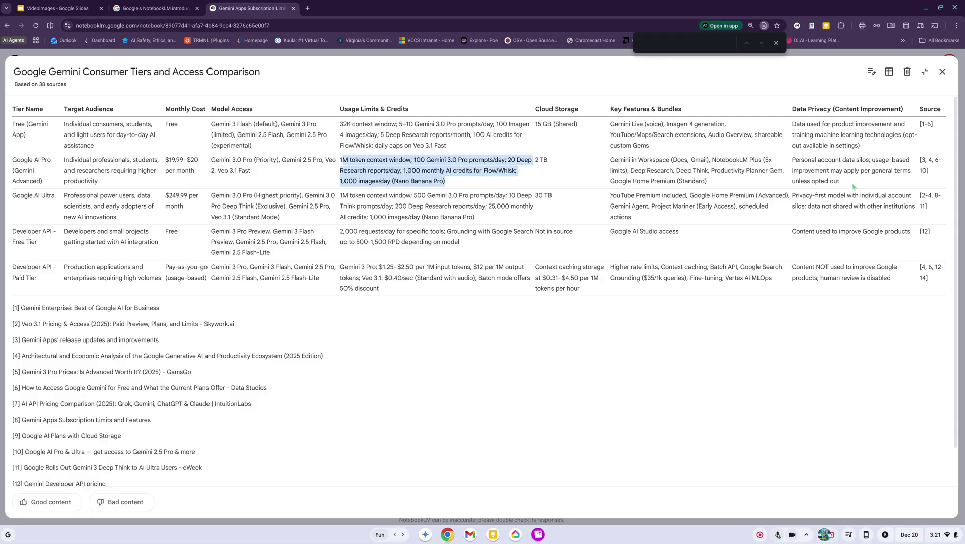
pyautogui.click(925, 74)
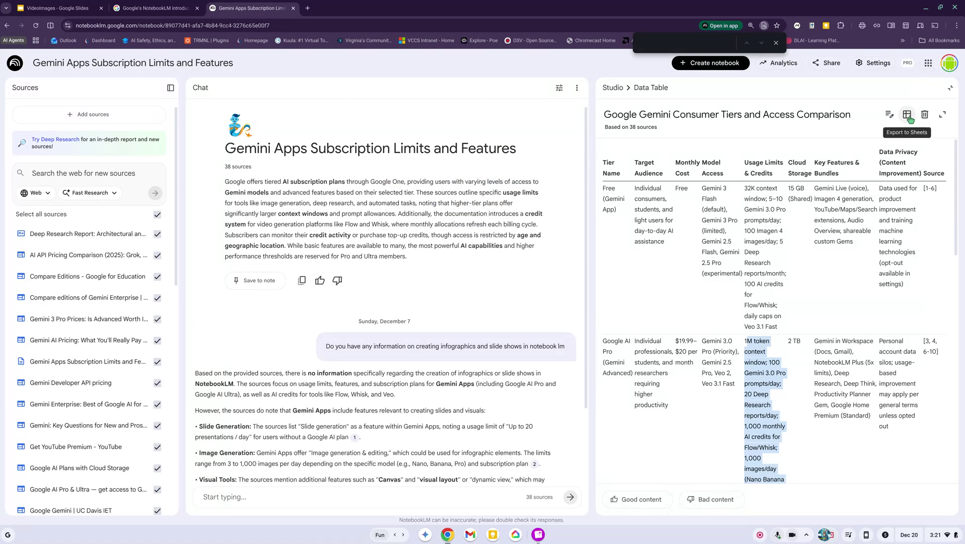
# Step: Export the Consumer Tiers and Access Comparison table to Google Sheets
pyautogui.click(949, 89)
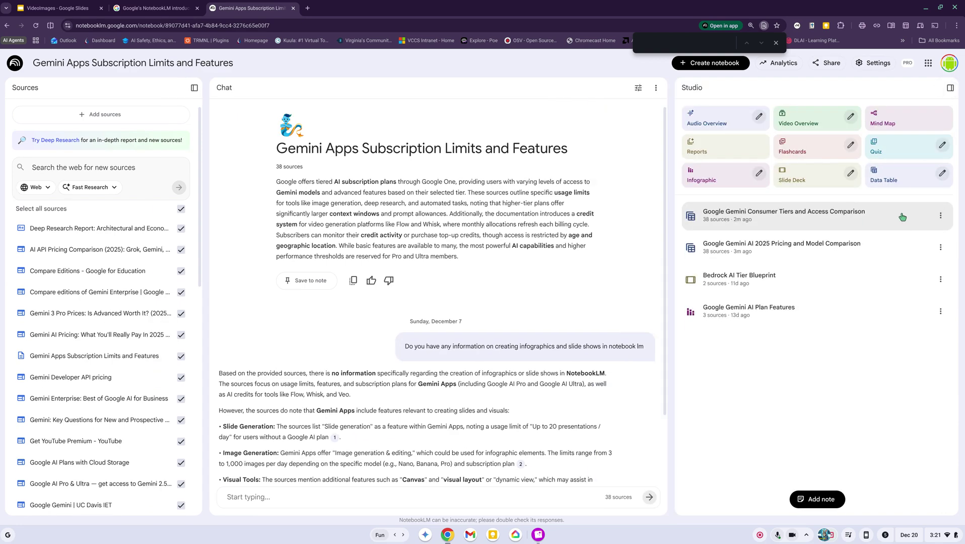
pyautogui.click(940, 215)
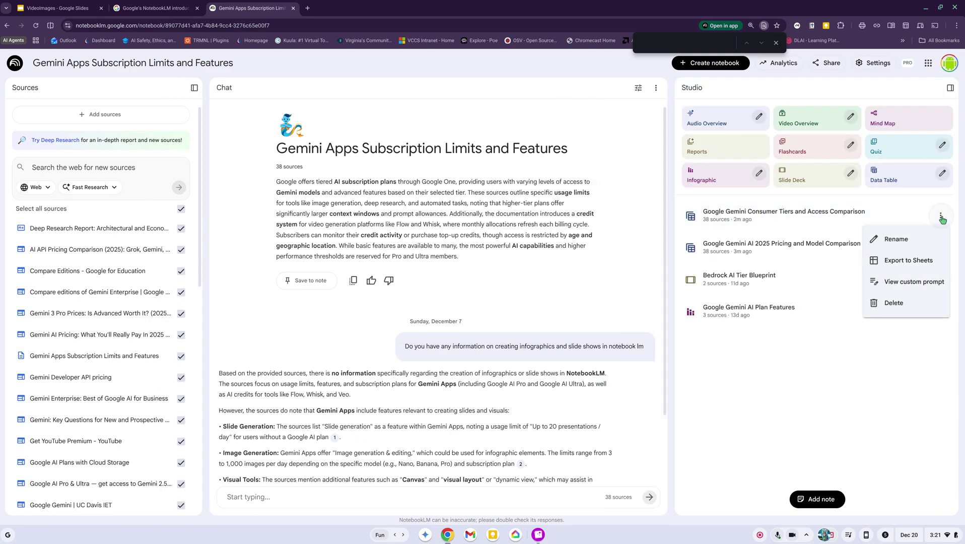
pyautogui.click(916, 259)
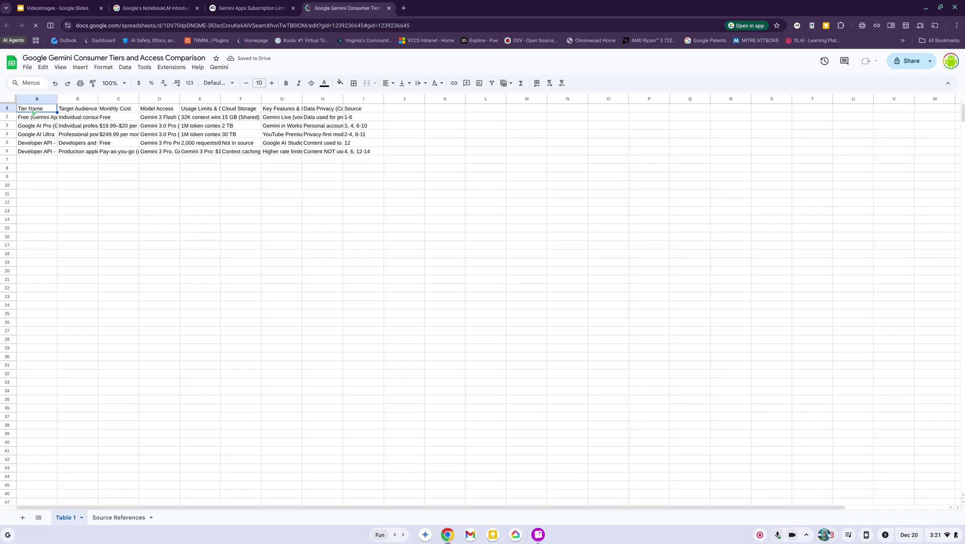
# Step: Select all exported data and convert the range A1:I6 into a table
pyautogui.hotkey('ctrl', 'a')
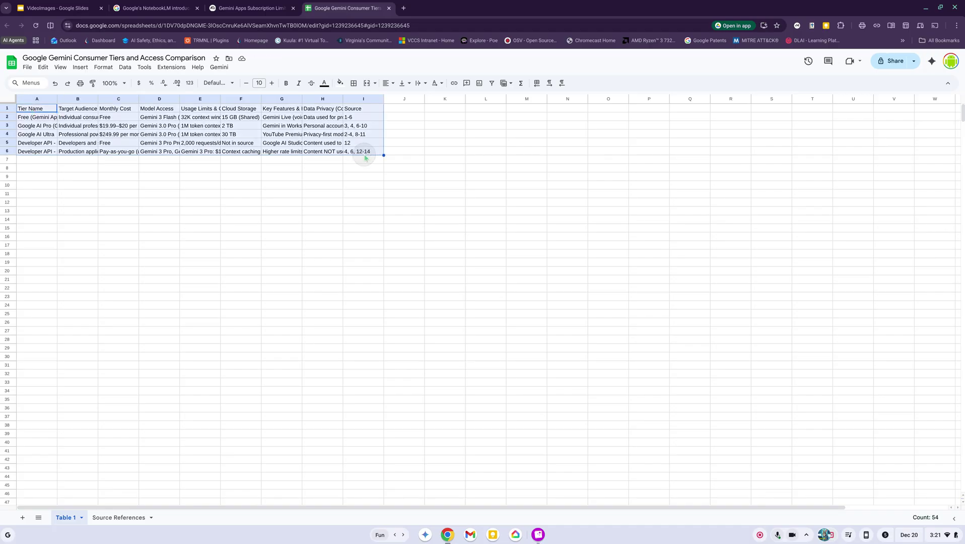
pyautogui.rightClick(356, 149)
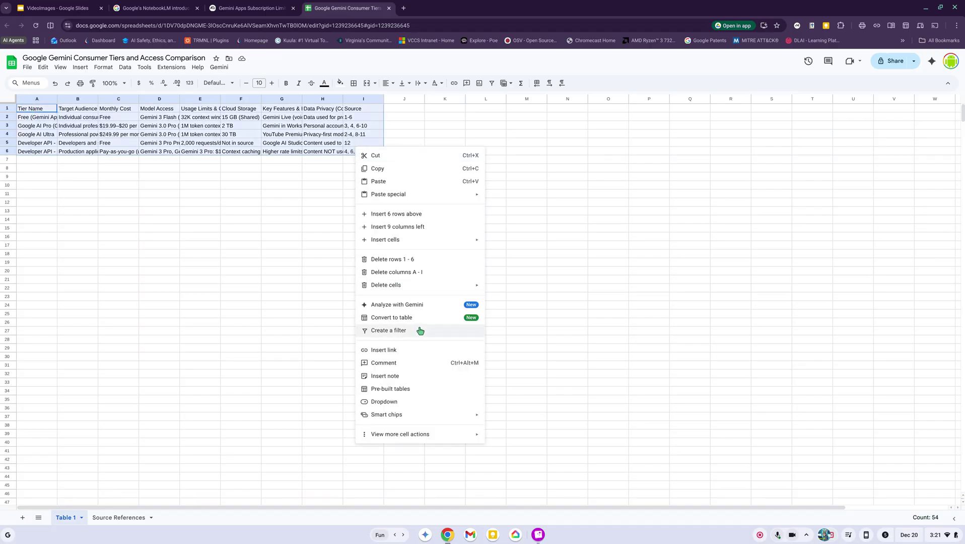
pyautogui.click(418, 319)
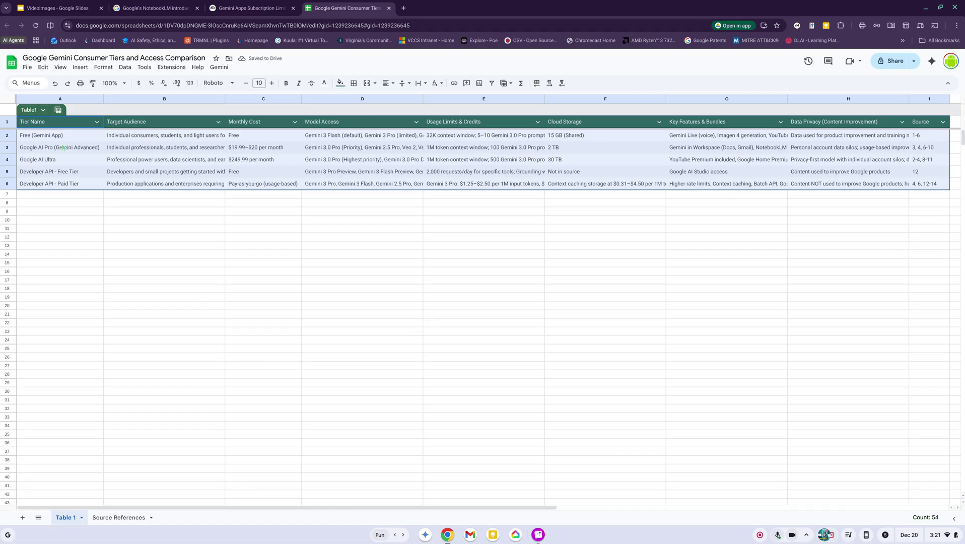
pyautogui.click(126, 68)
# Step: Run Data > Analyze data on the tiers table, read Gemini's takeaways, then return to NotebookLM and Slides
pyautogui.click(165, 85)
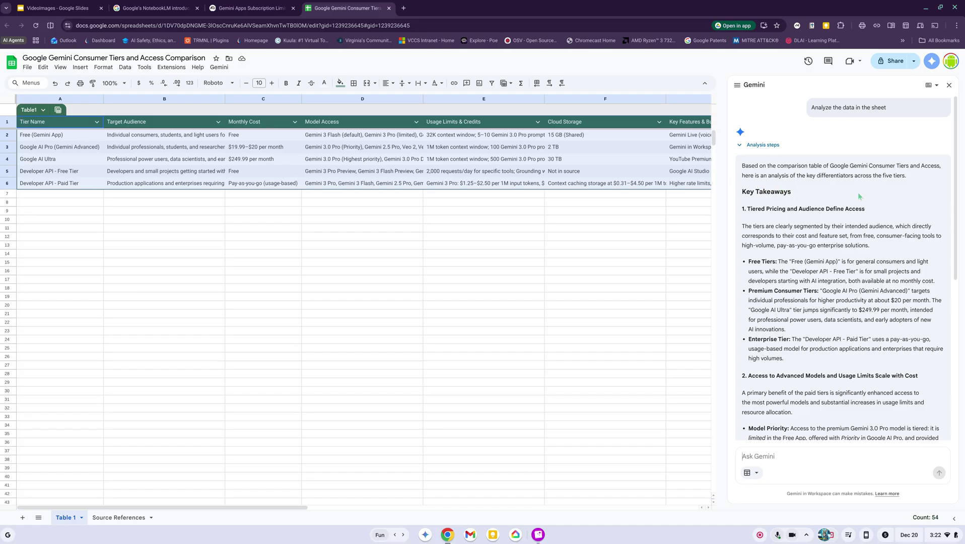
pyautogui.scroll(-2, 902, 201)
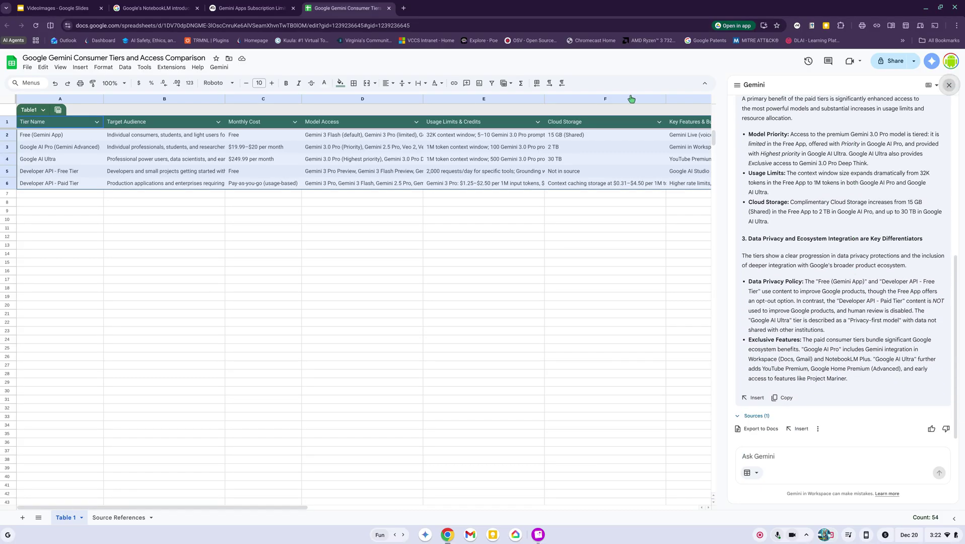
pyautogui.click(949, 85)
pyautogui.click(228, 14)
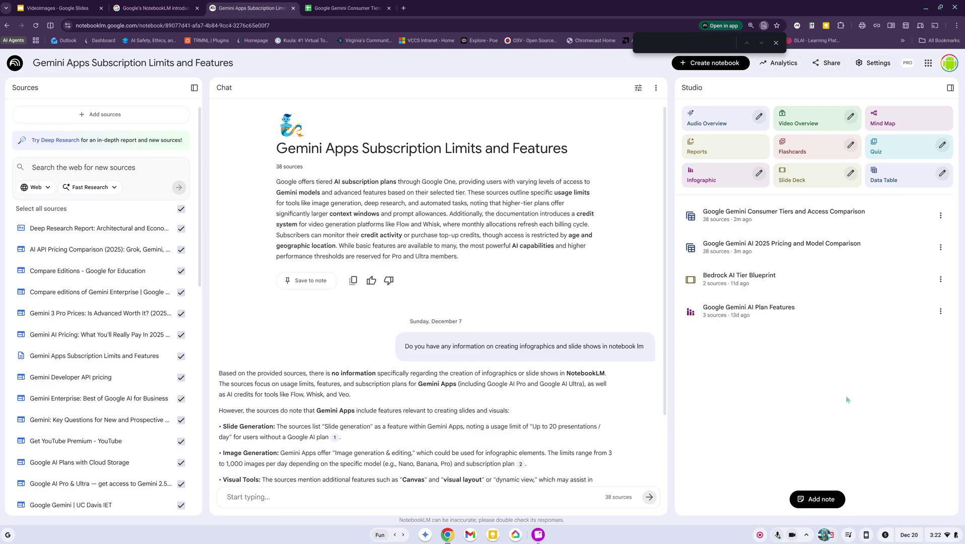
pyautogui.hotkey('ctrl', '1')
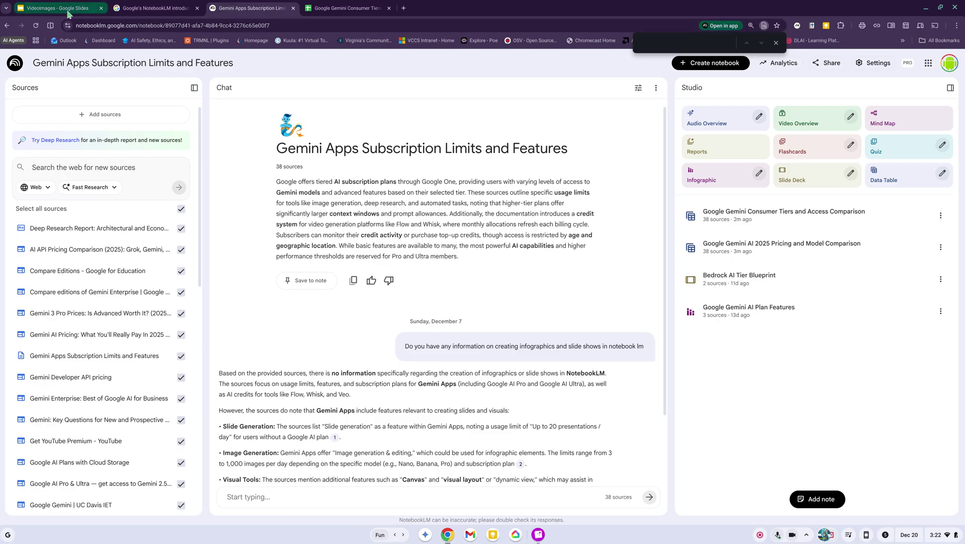